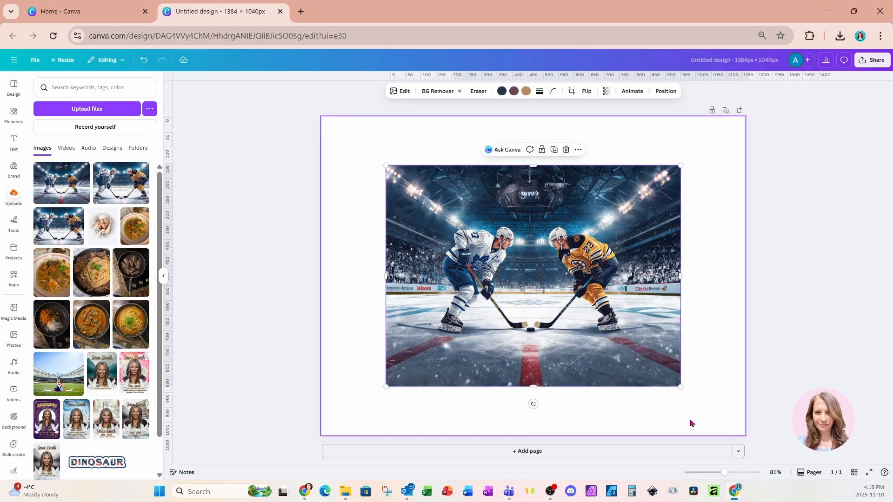
# Enlarge the hockey photo until it nearly fills the page, leaving a white margin around it
pyautogui.moveTo(680, 386); pyautogui.dragTo(713, 412)
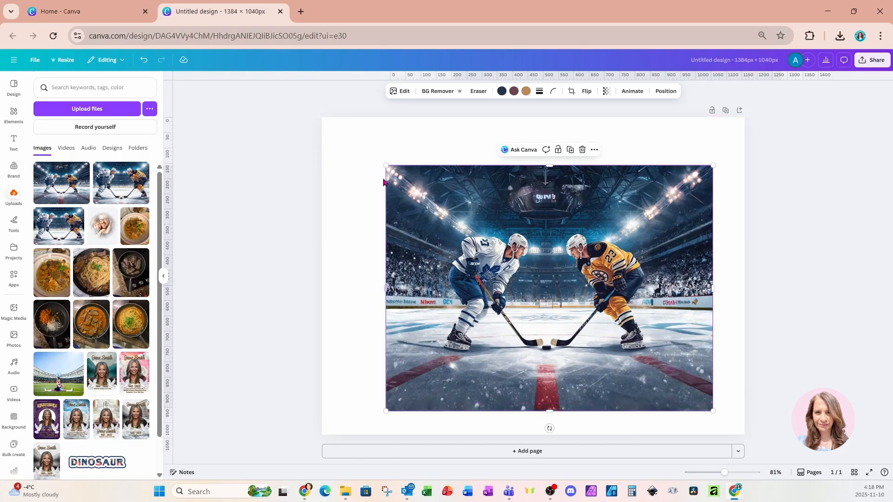
pyautogui.moveTo(386, 166); pyautogui.dragTo(343, 133)
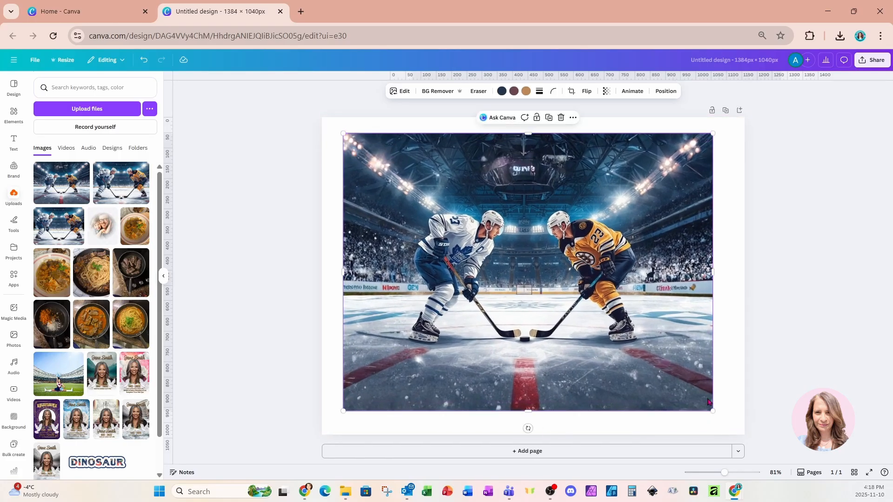
pyautogui.moveTo(713, 411); pyautogui.dragTo(724, 421)
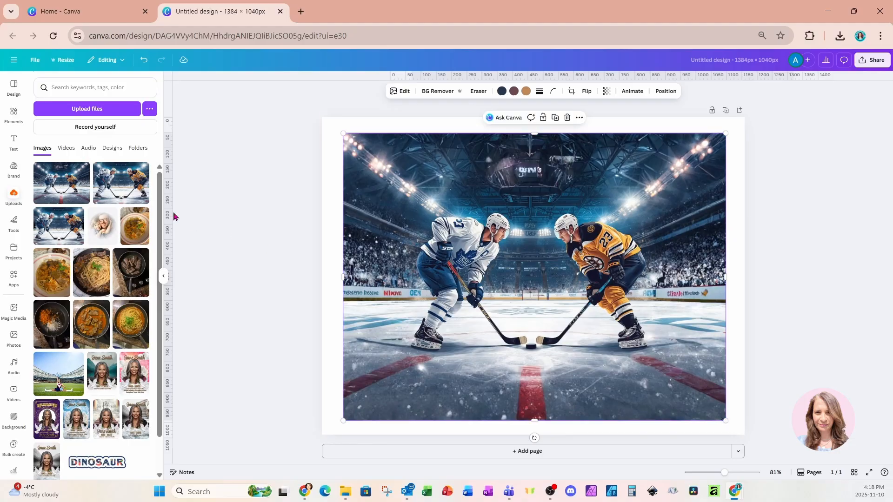
# Add the recently used black ink splatter graphic and place it over the player in the white jersey
pyautogui.click(14, 116)
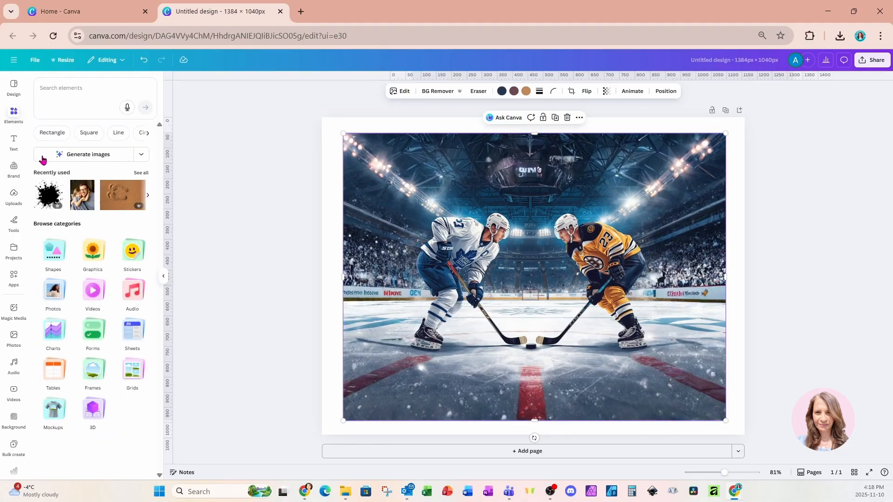
pyautogui.click(47, 200)
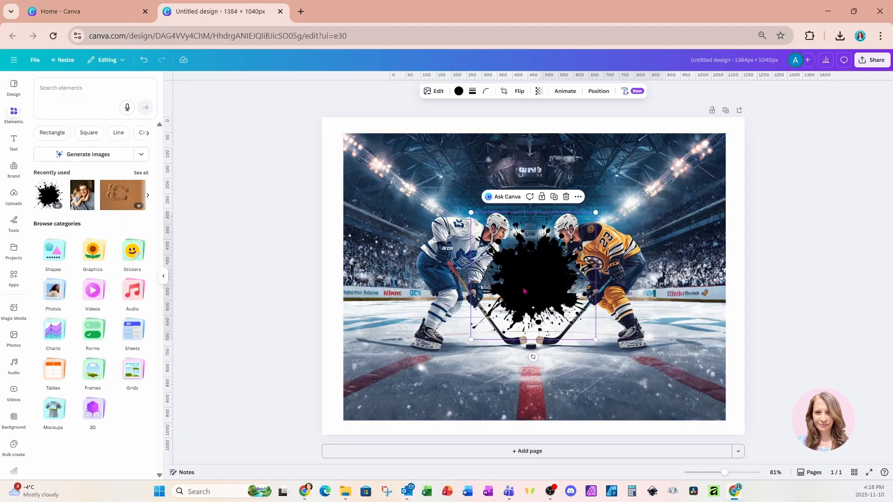
pyautogui.moveTo(524, 291); pyautogui.dragTo(441, 292)
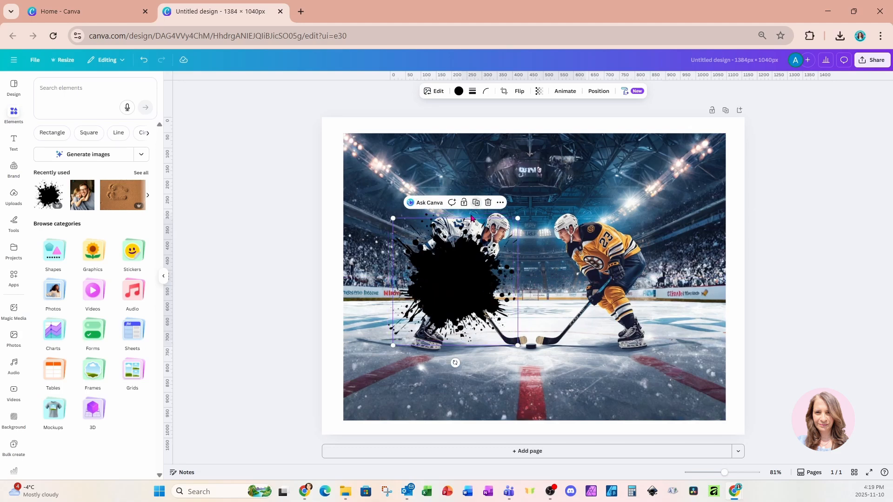
# Duplicate the splatter, place the copy over the player in yellow, and enlarge it to about 498 × 508 px
pyautogui.click(470, 197)
pyautogui.moveTo(465, 279); pyautogui.dragTo(593, 277)
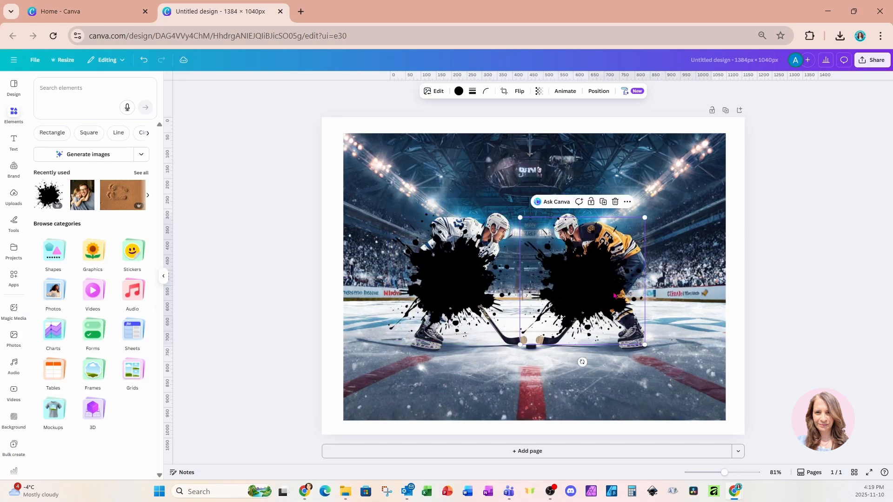
pyautogui.moveTo(644, 344); pyautogui.dragTo(679, 377)
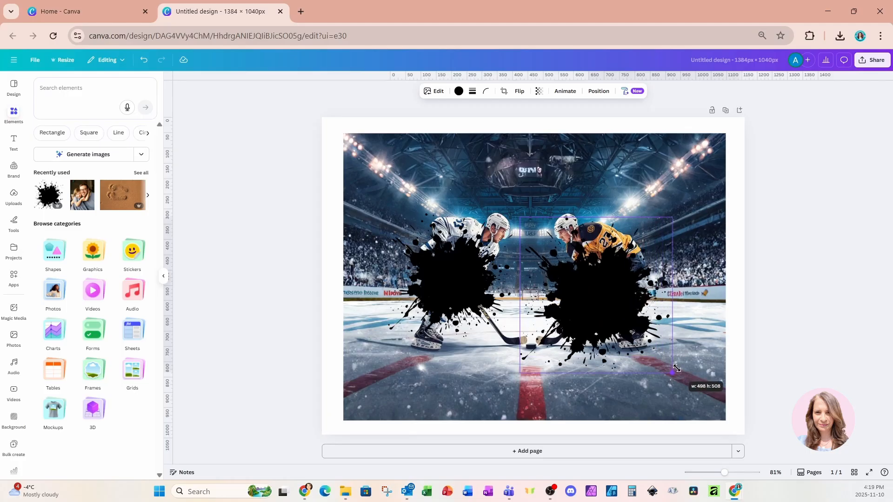
pyautogui.moveTo(605, 299); pyautogui.dragTo(597, 290)
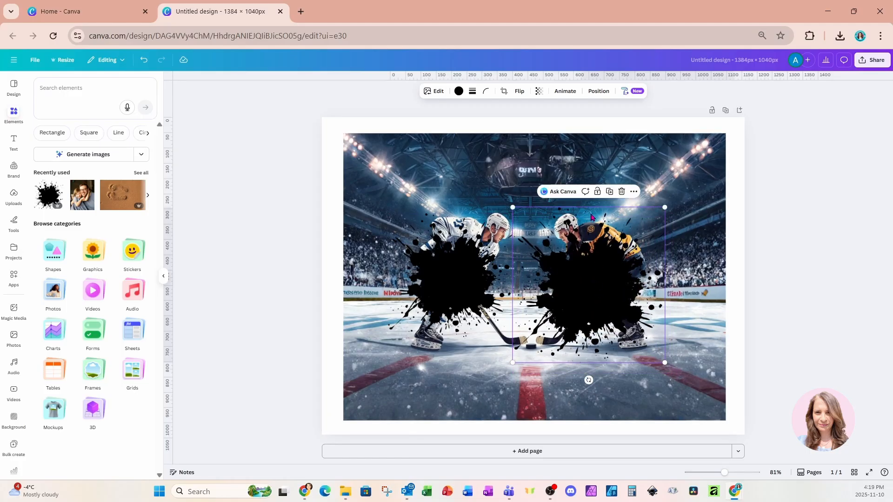
# Enlarge the splatter over the white-jersey player to about 434 × 443 px and place a duplicate below and between the two splatters
pyautogui.click(464, 278)
pyautogui.moveTo(464, 278); pyautogui.dragTo(459, 271)
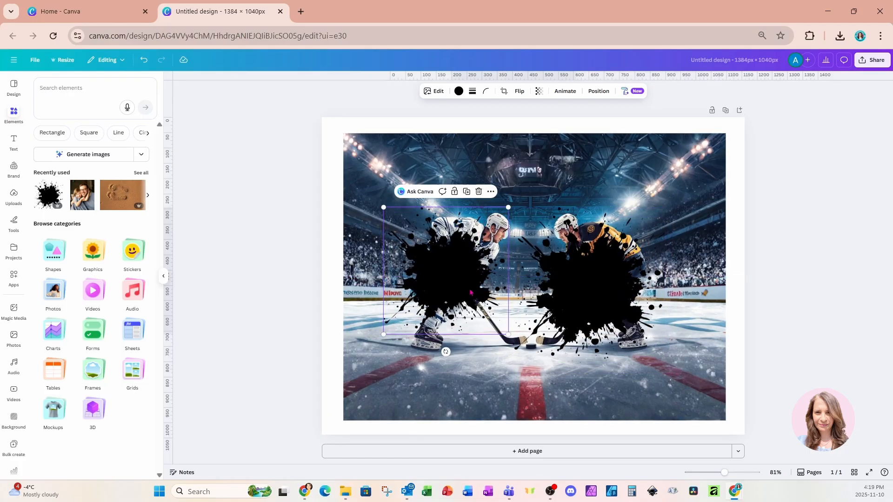
pyautogui.moveTo(508, 334); pyautogui.dragTo(517, 344)
pyautogui.hotkey('ctrl', 'd')
pyautogui.moveTo(461, 284); pyautogui.dragTo(519, 338)
# Select all three splatter layers and download only that selection as a PNG with a transparent background
pyautogui.click(596, 95)
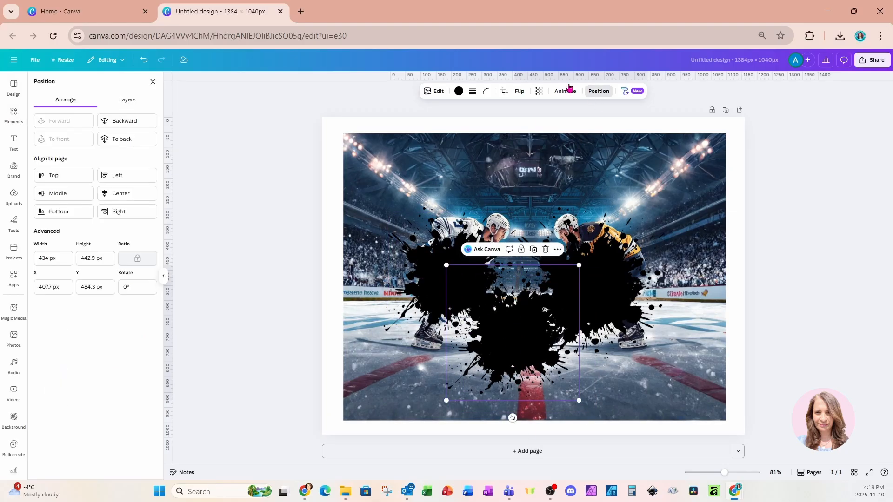
pyautogui.click(133, 105)
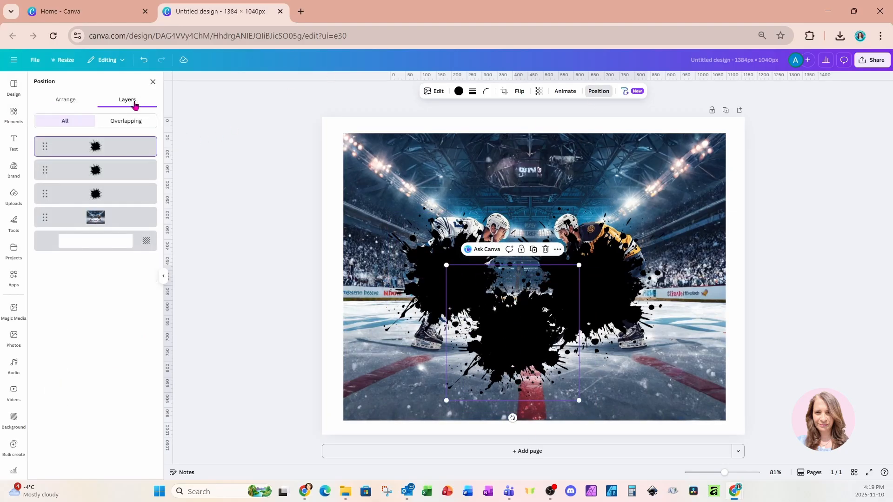
pyautogui.keyDown('shift'); pyautogui.click(119, 198); pyautogui.keyUp('shift')
pyautogui.rightClick(502, 280)
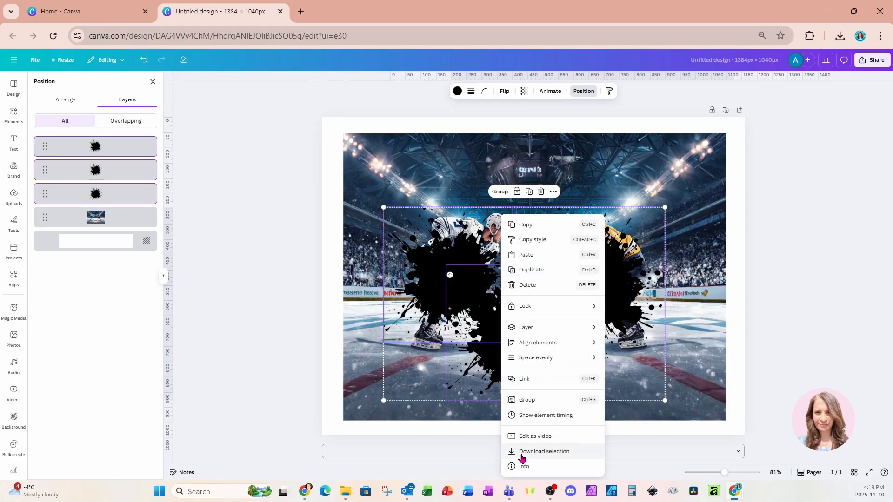
pyautogui.click(543, 452)
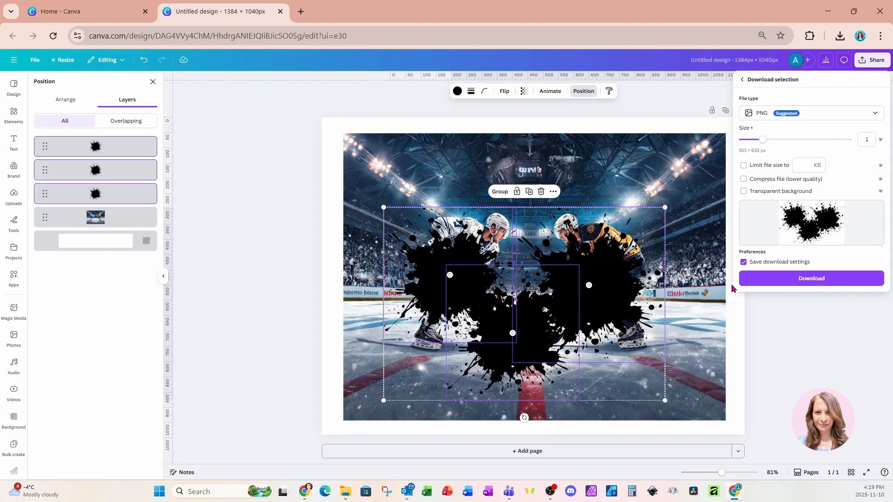
pyautogui.click(743, 192)
pyautogui.click(756, 279)
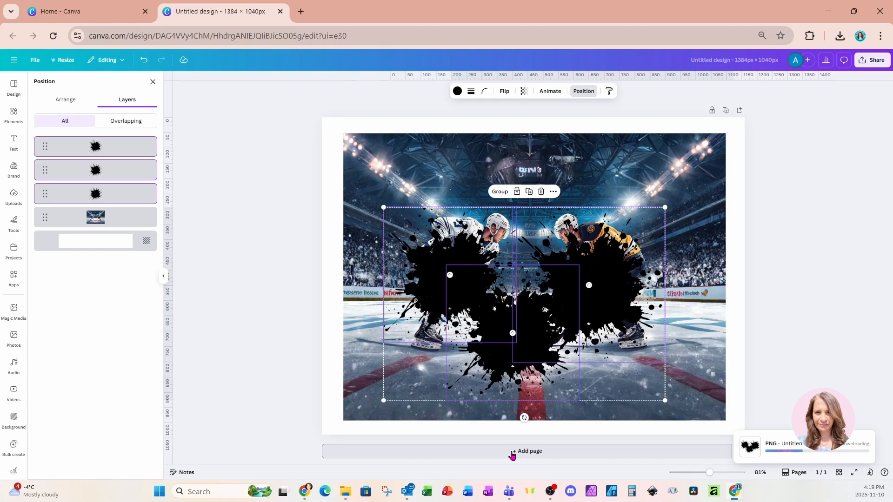
# Duplicate the page and delete the three splatters from the copy, keeping only the hockey photo
pyautogui.click(725, 110)
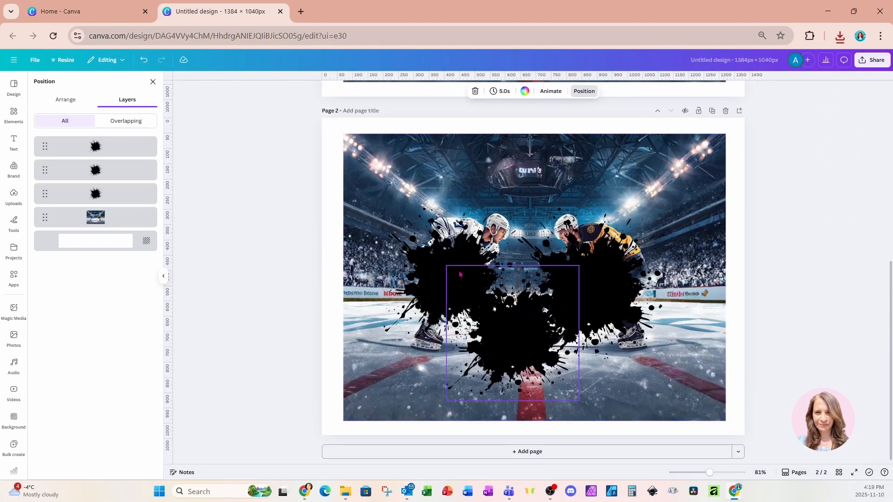
pyautogui.click(124, 152)
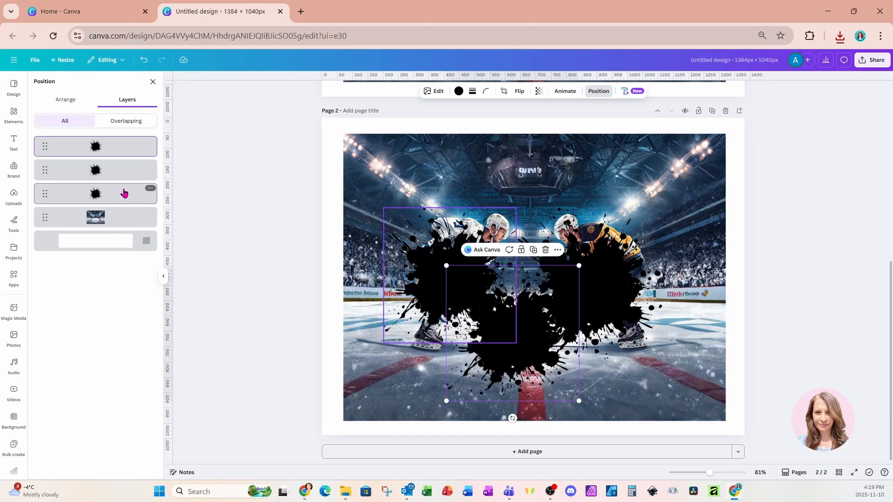
pyautogui.keyDown('shift'); pyautogui.click(124, 193); pyautogui.keyUp('shift')
pyautogui.press('Delete')
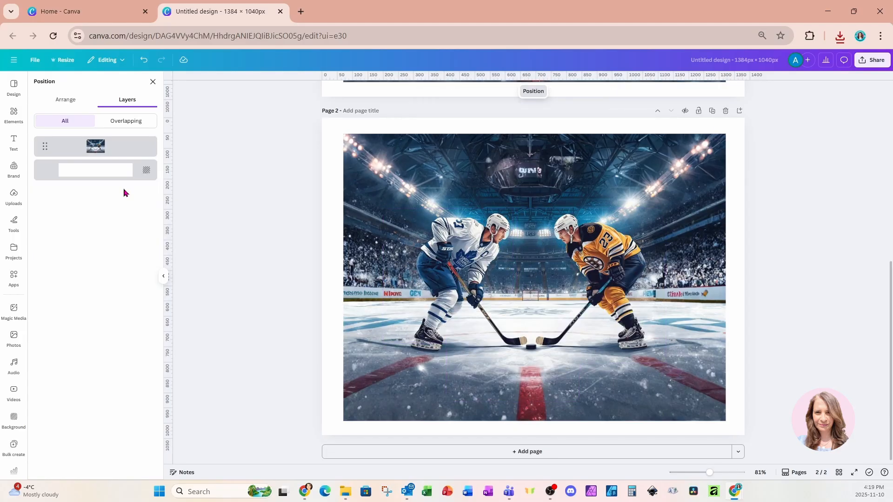
# Remove the background from the hockey photo on page 2
pyautogui.click(448, 194)
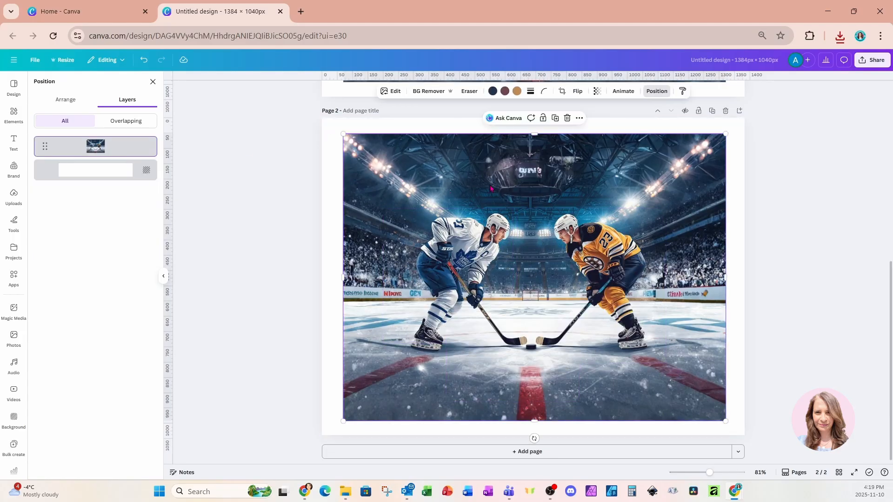
pyautogui.click(427, 92)
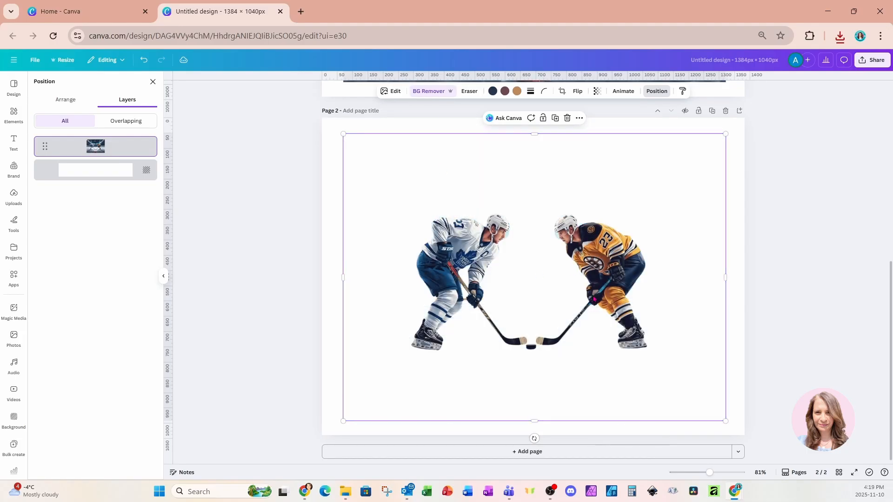
# Find the Clipping Mask app and start masking the hockey photo on page 1
pyautogui.scroll(5, 595, 299)
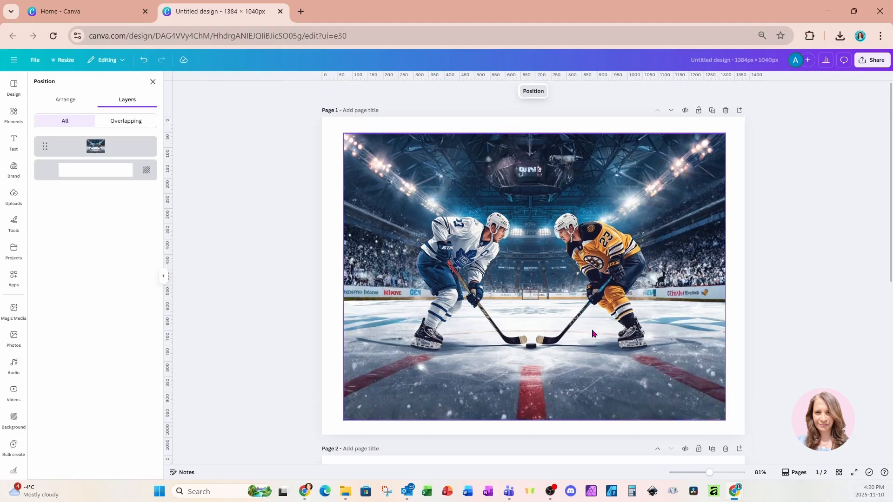
pyautogui.click(559, 280)
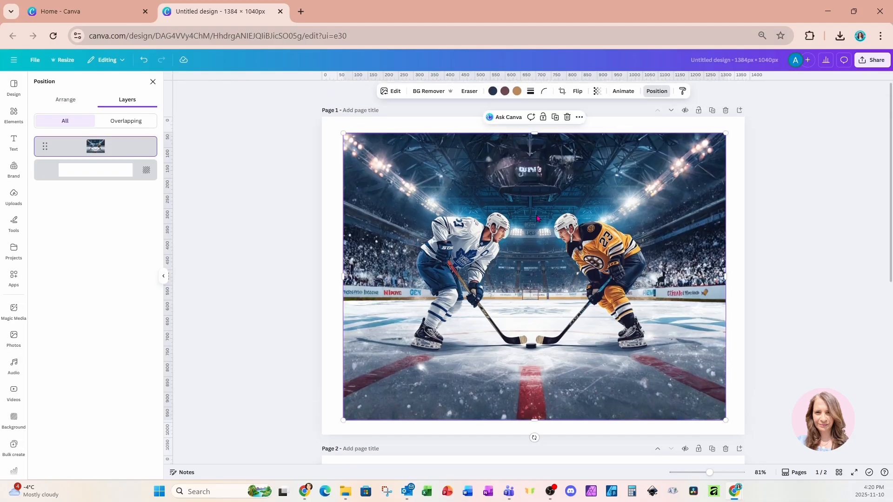
pyautogui.click(14, 278)
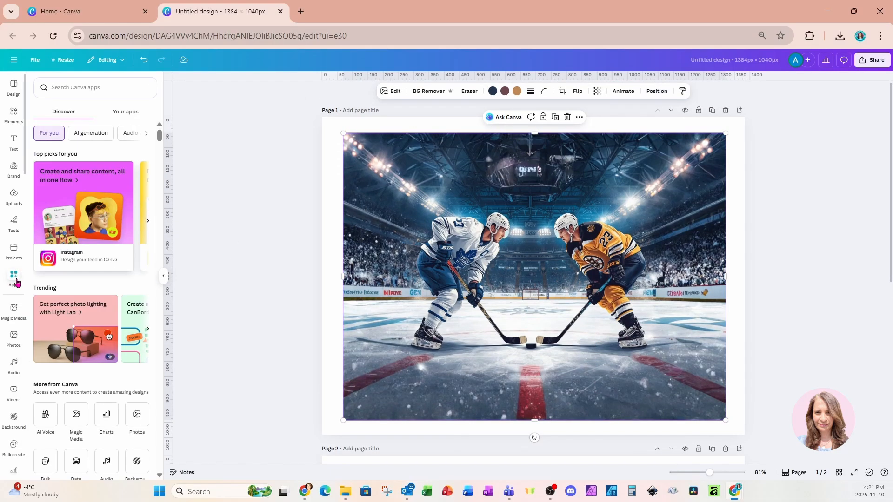
pyautogui.click(70, 89)
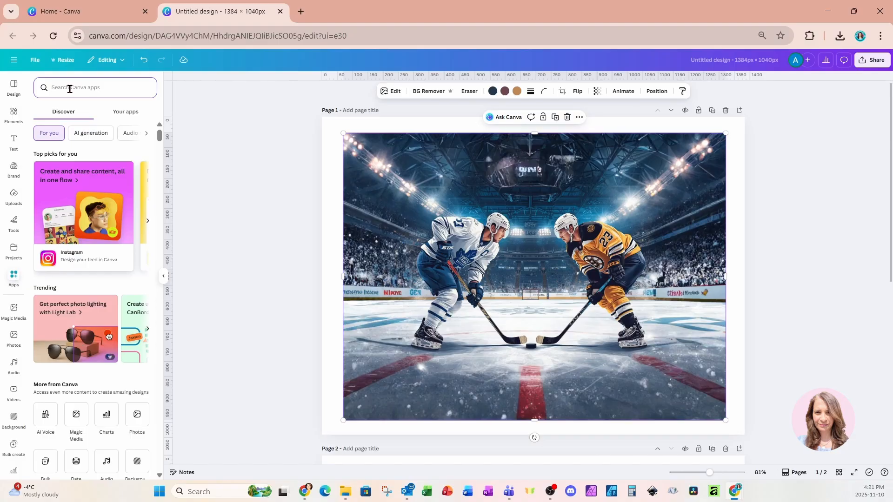
pyautogui.write('clipping ma')
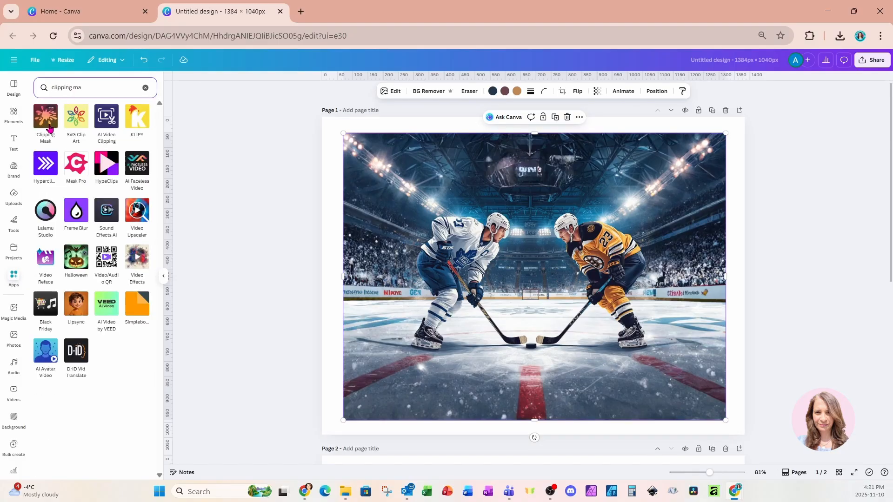
pyautogui.click(50, 128)
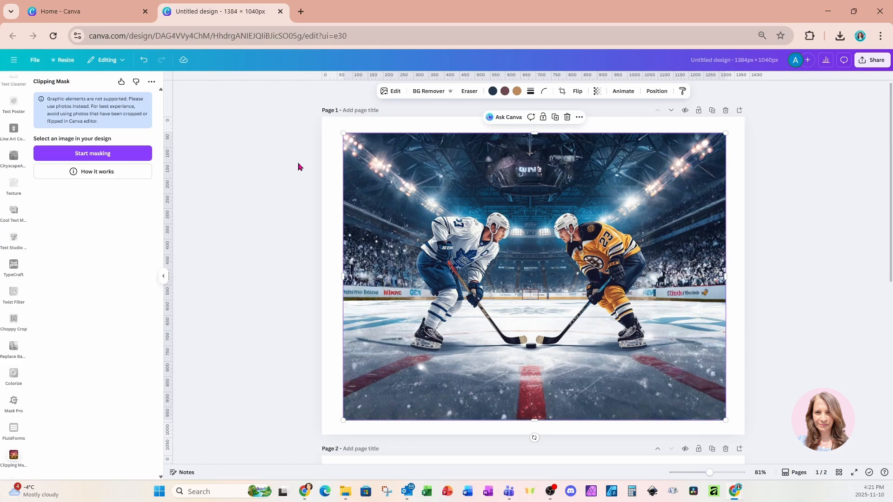
pyautogui.click(107, 156)
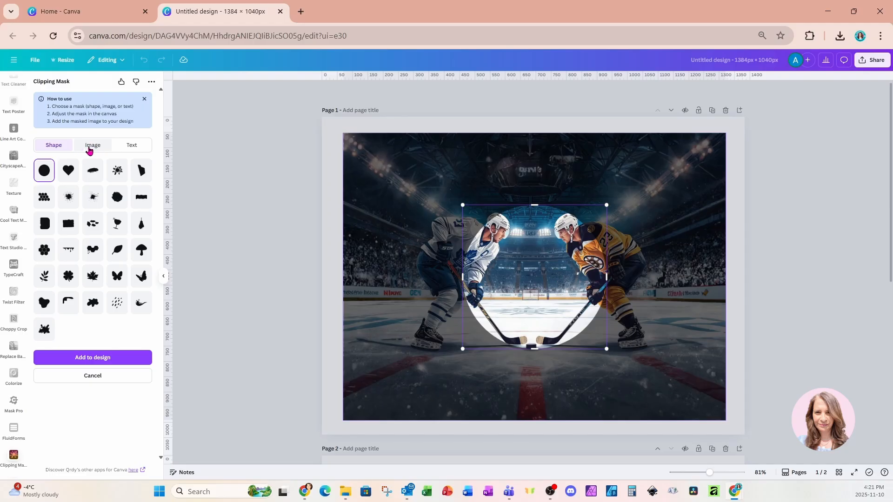
# Use an image as the mask and upload the splatter file "Untitled design (20)" from Downloads
pyautogui.click(90, 148)
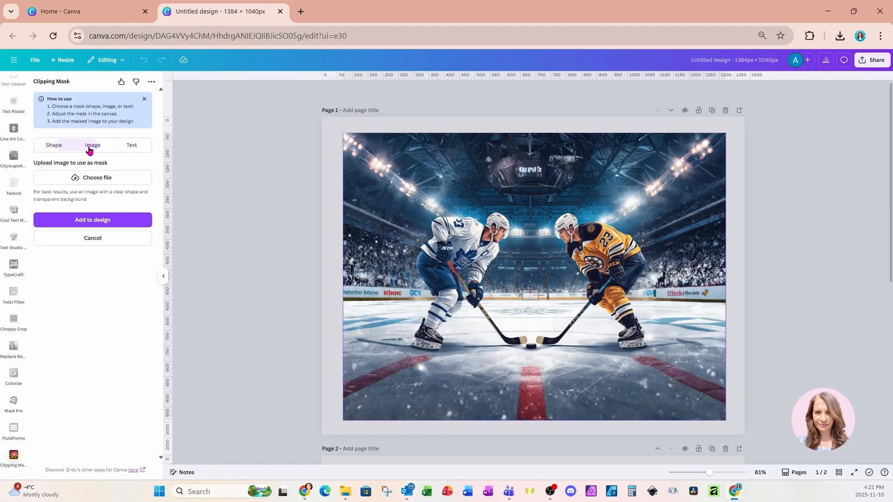
pyautogui.click(91, 182)
pyautogui.click(353, 103)
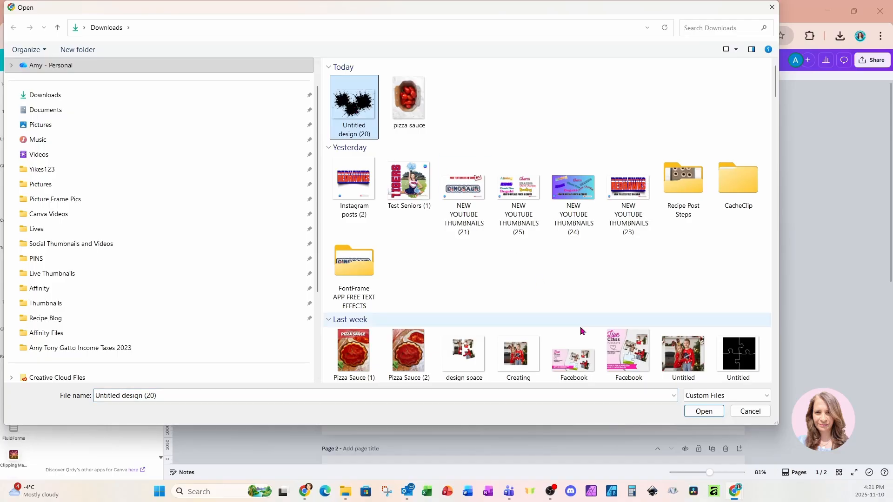
pyautogui.click(703, 411)
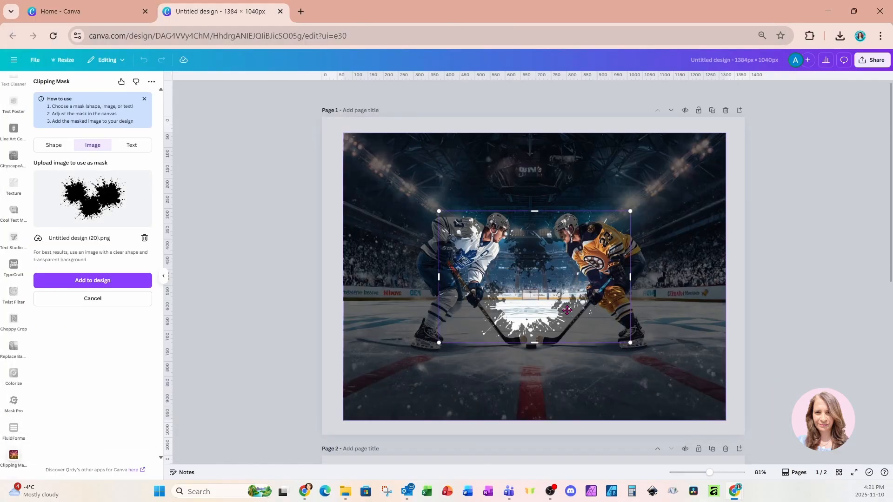
# Enlarge and reposition the splatter mask so it covers both hockey players, and add the masked image to the design
pyautogui.moveTo(630, 343); pyautogui.dragTo(680, 377)
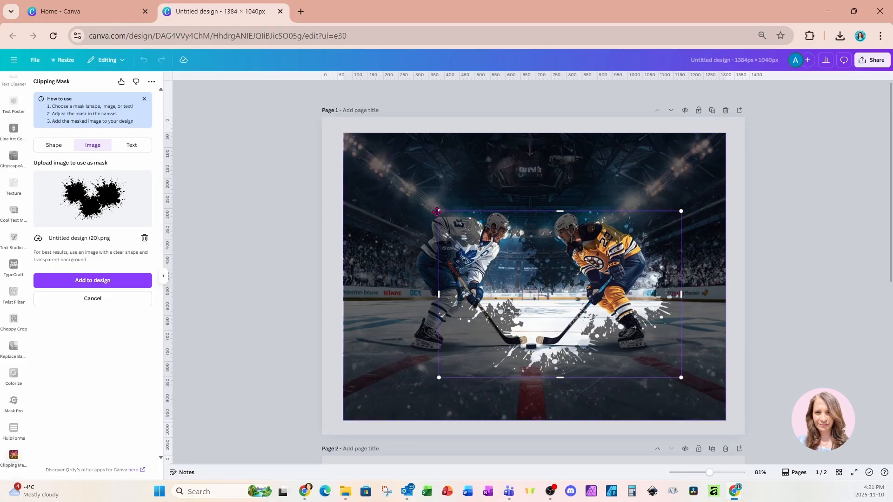
pyautogui.moveTo(438, 212); pyautogui.dragTo(399, 185)
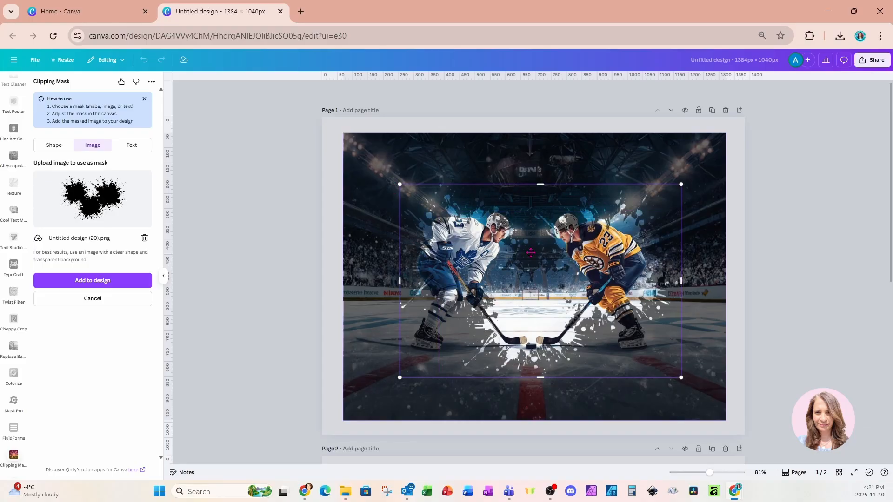
pyautogui.moveTo(608, 251); pyautogui.dragTo(608, 265)
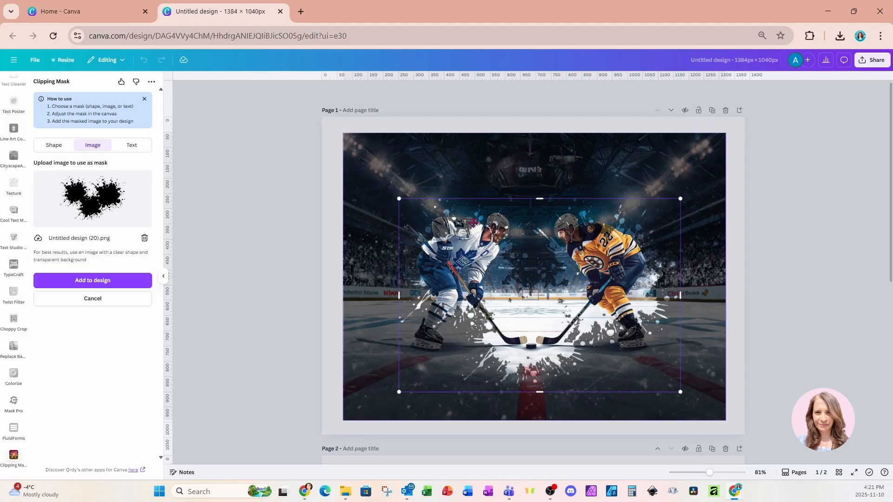
pyautogui.moveTo(524, 292); pyautogui.dragTo(525, 297)
pyautogui.click(120, 281)
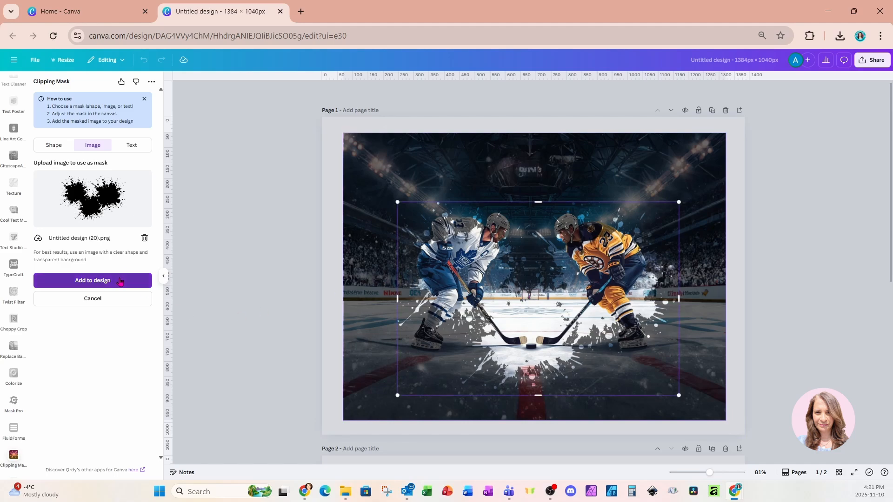
pyautogui.scroll(-3, 611, 332)
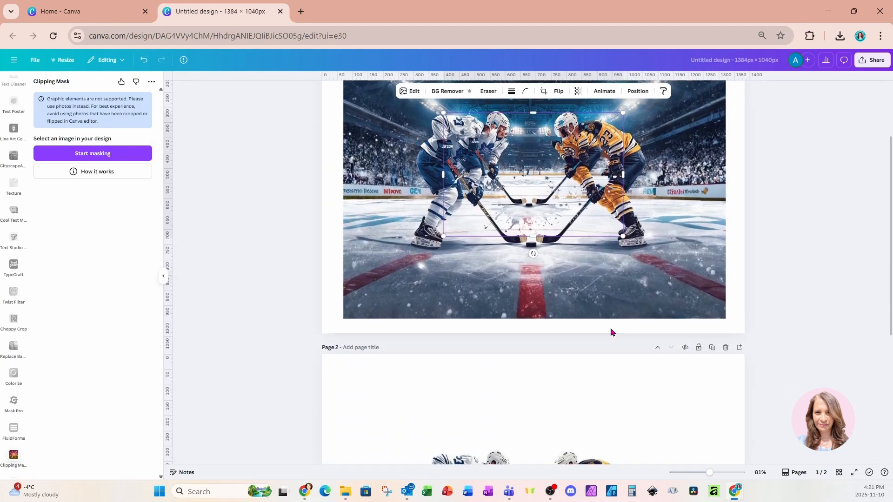
# Move the splatter-masked image onto page 2 and align it with the background-free cutout of the hockey players
pyautogui.moveTo(574, 168); pyautogui.dragTo(569, 414)
pyautogui.scroll(-4, 571, 420)
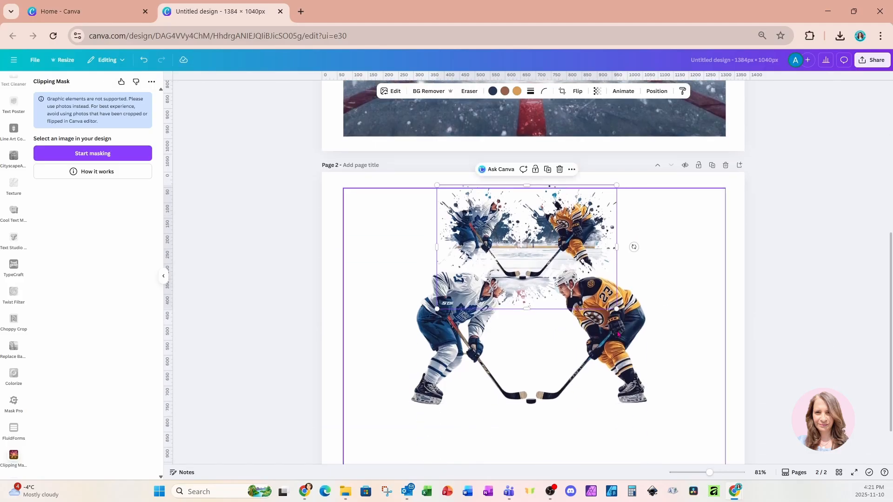
pyautogui.moveTo(590, 202); pyautogui.dragTo(665, 260)
# Select the cutout and the splatter image together and enlarge both until the artwork nearly fills the width of page 2
pyautogui.moveTo(281, 159); pyautogui.dragTo(745, 392)
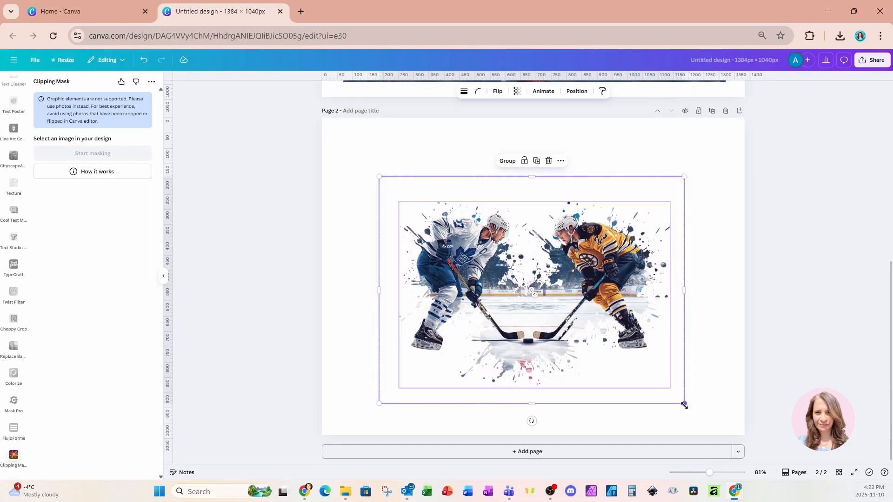
pyautogui.moveTo(684, 403); pyautogui.dragTo(748, 451)
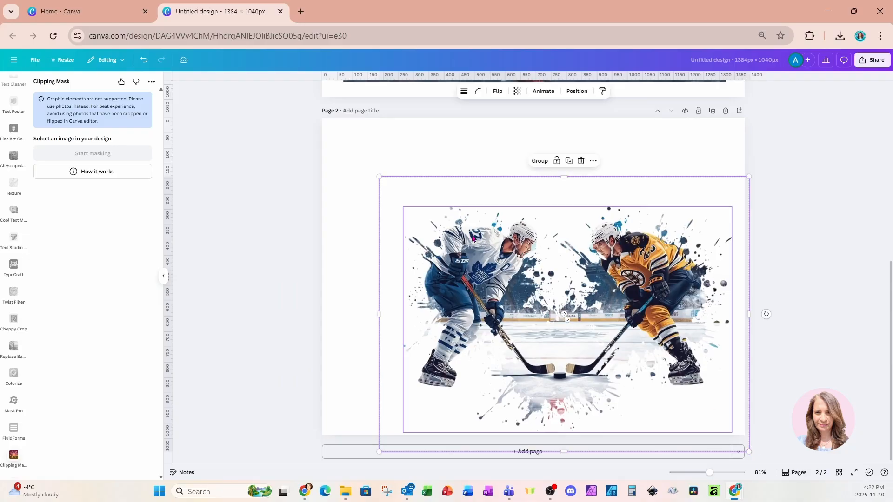
pyautogui.moveTo(379, 176); pyautogui.dragTo(297, 115)
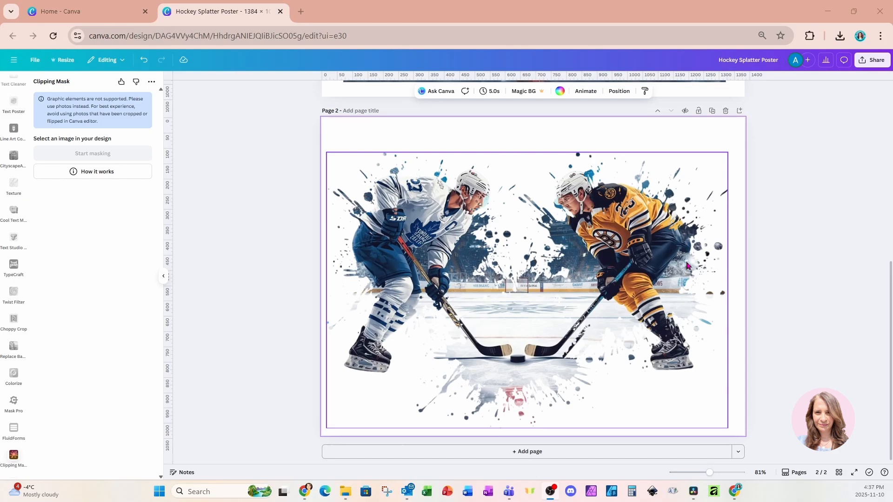
# Apply a black Outline shadow to the splatter image on page 2, with size 2 and intensity 41
pyautogui.click(640, 254)
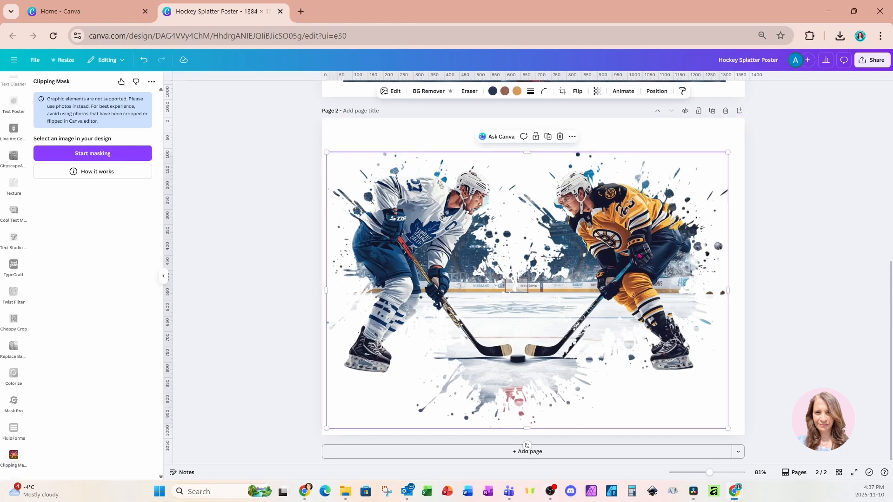
pyautogui.click(396, 94)
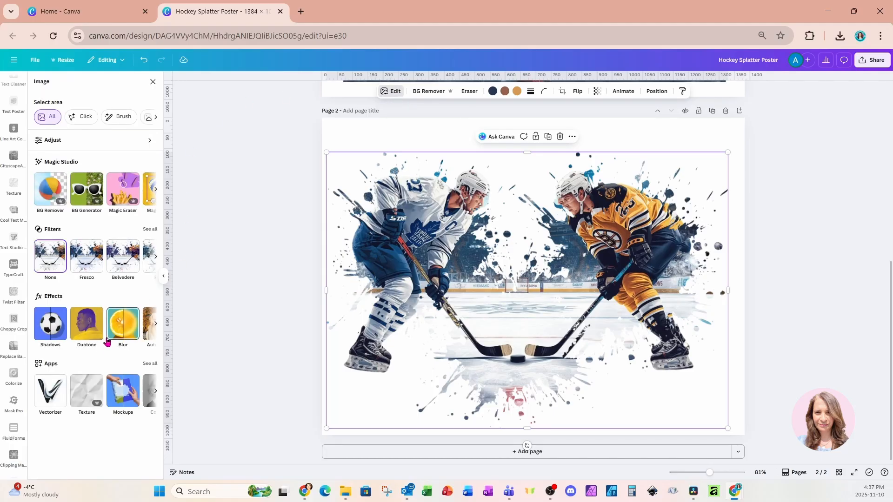
pyautogui.click(47, 328)
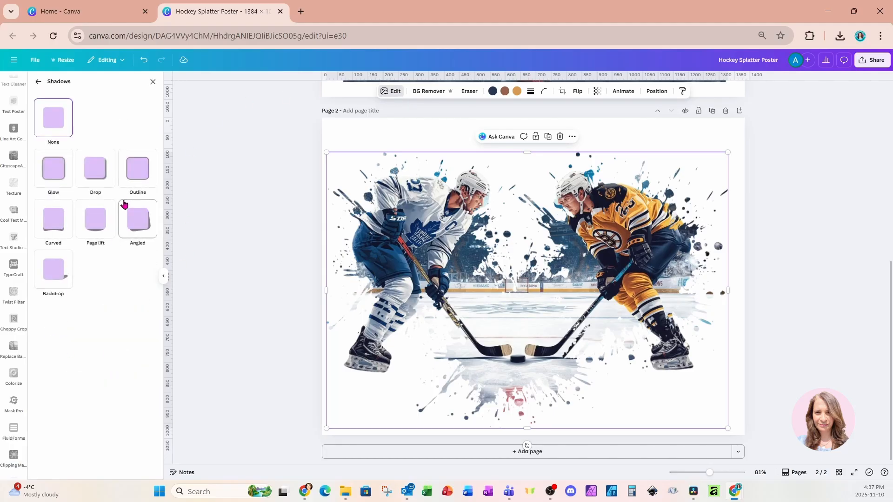
pyautogui.click(132, 179)
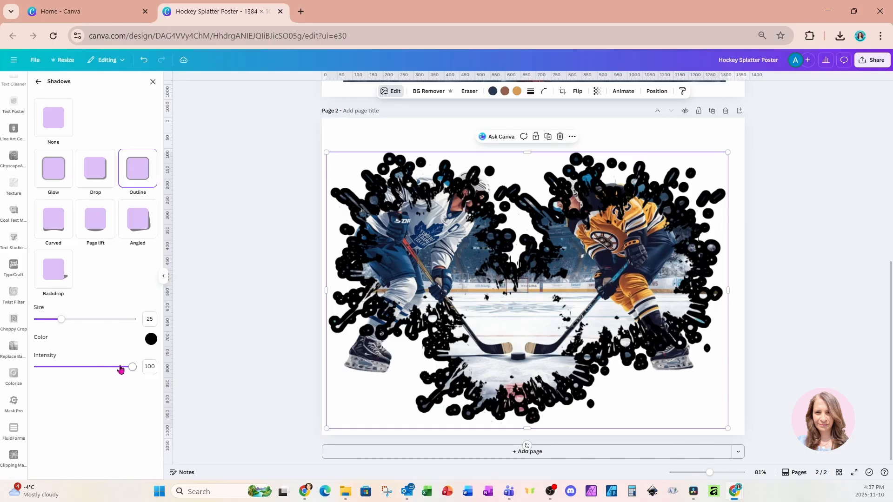
pyautogui.moveTo(62, 323); pyautogui.dragTo(40, 325)
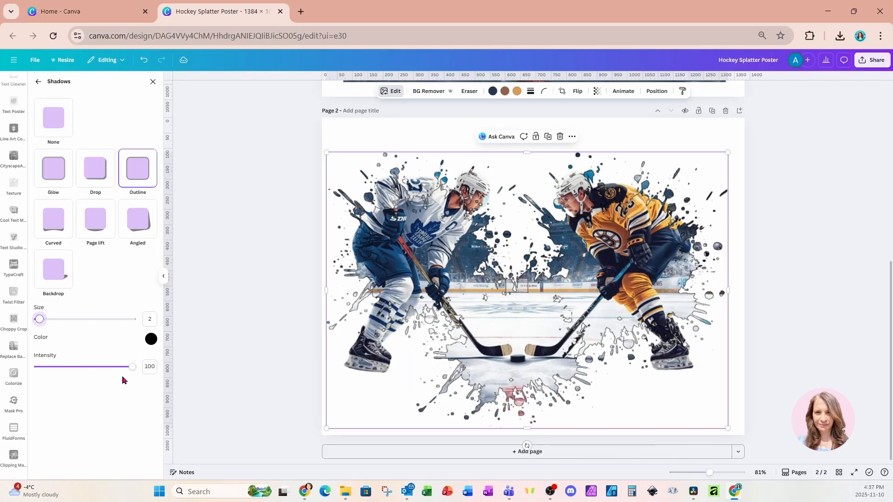
pyautogui.moveTo(133, 375); pyautogui.dragTo(77, 372)
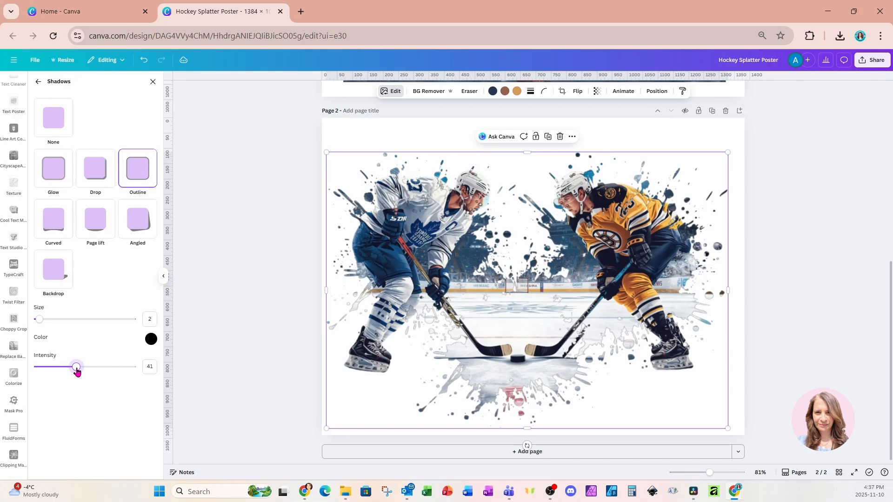